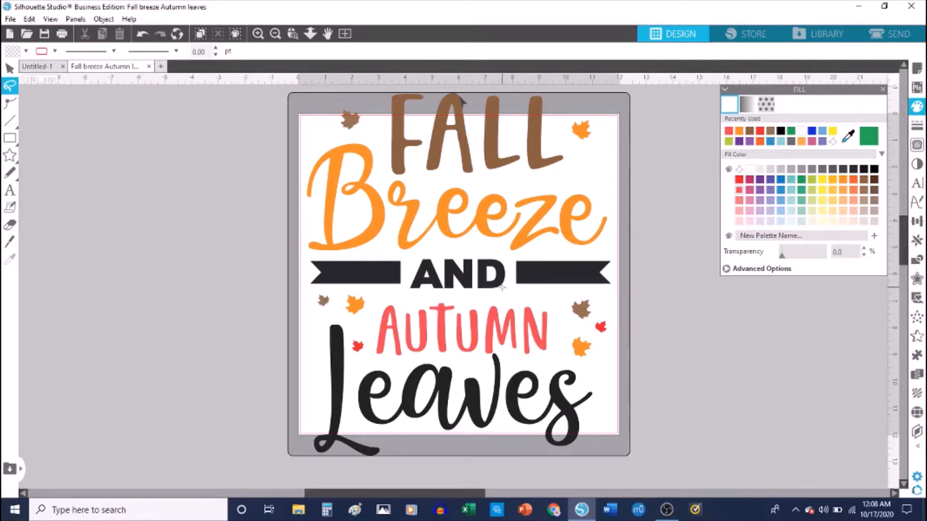
# Switch the Fill panel from plain colours to the Fill Pattern choices.
pyautogui.click(766, 106)
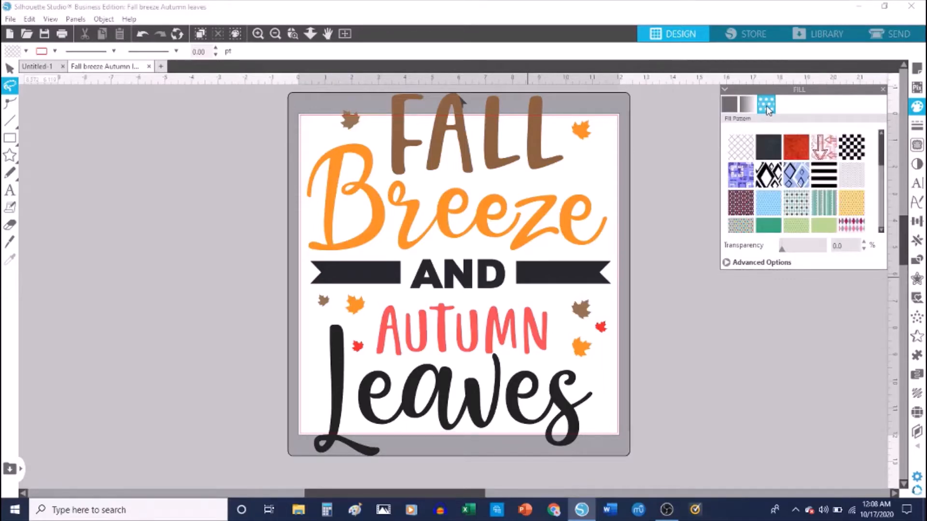
# Fill the L, then the 'eaves' letters of Leaves, with the red-orange textured pattern.
pyautogui.click(9, 73)
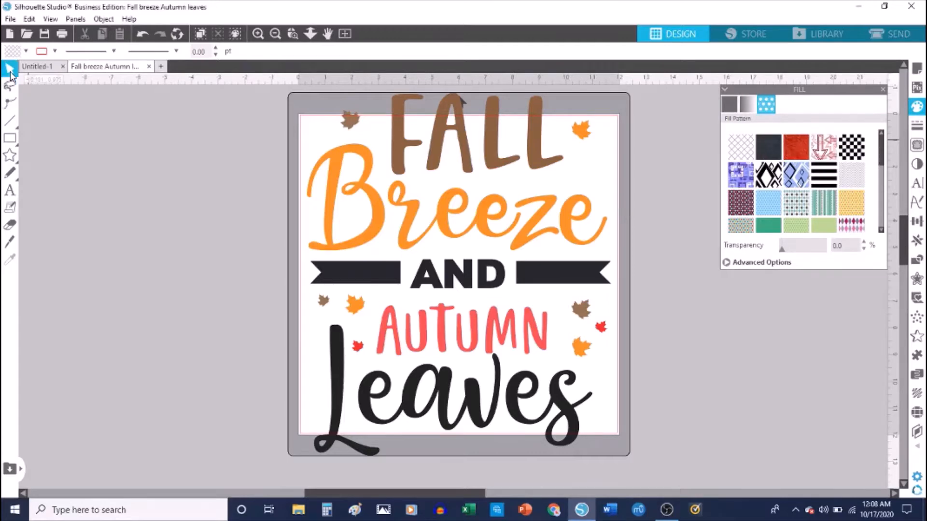
pyautogui.click(337, 369)
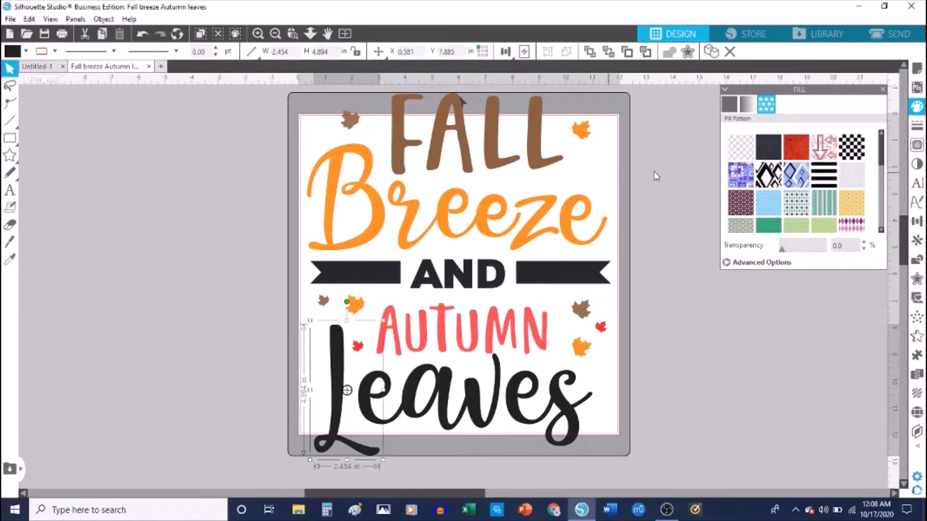
pyautogui.click(791, 148)
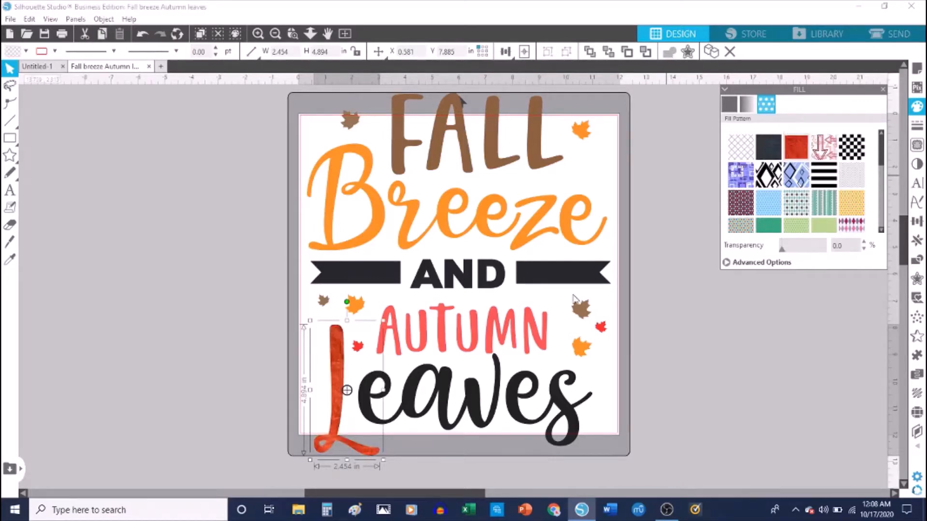
pyautogui.click(560, 406)
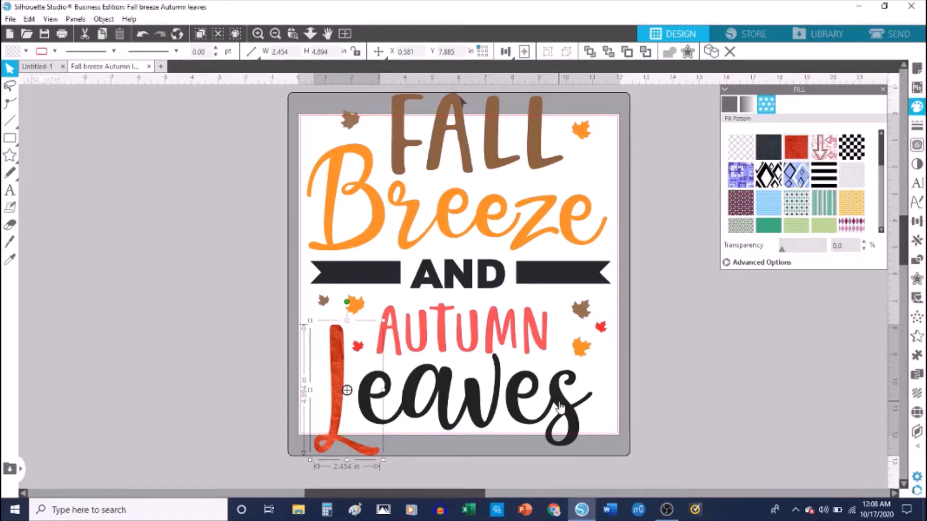
pyautogui.keyDown('shift'); pyautogui.click(419, 401); pyautogui.keyUp('shift')
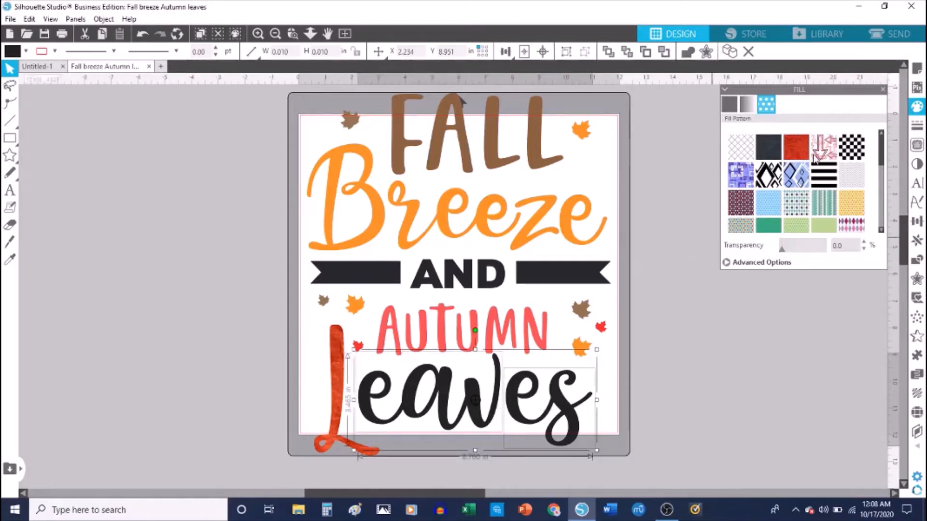
pyautogui.click(797, 147)
pyautogui.click(764, 387)
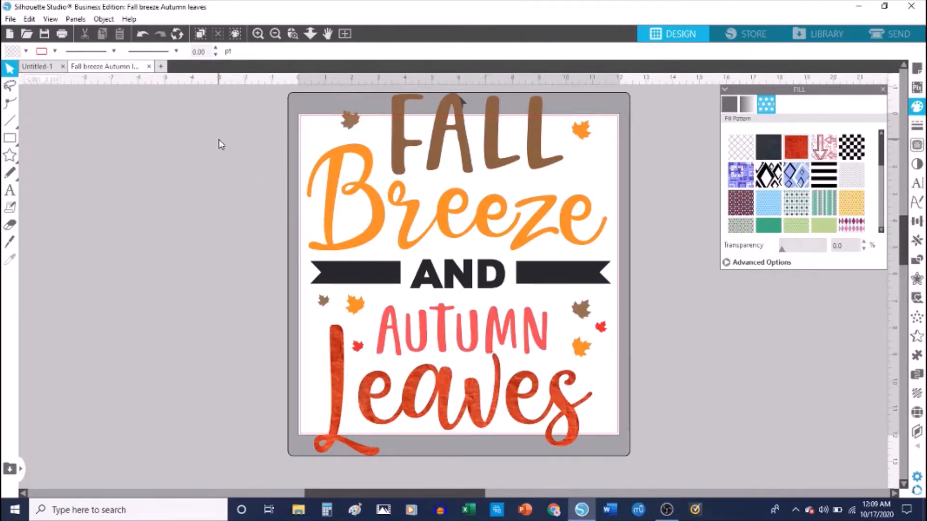
pyautogui.hotkey('ctrl', 'a')
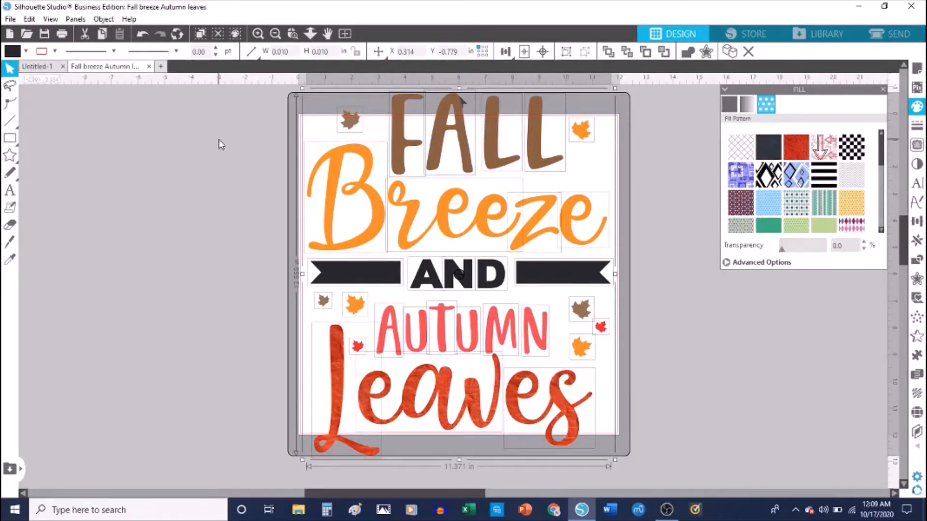
pyautogui.rightClick(420, 208)
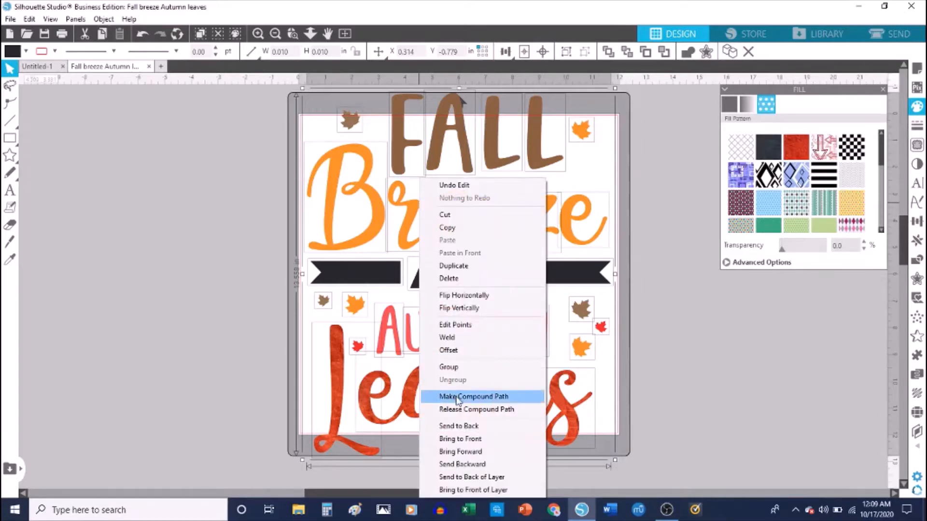
pyautogui.click(449, 367)
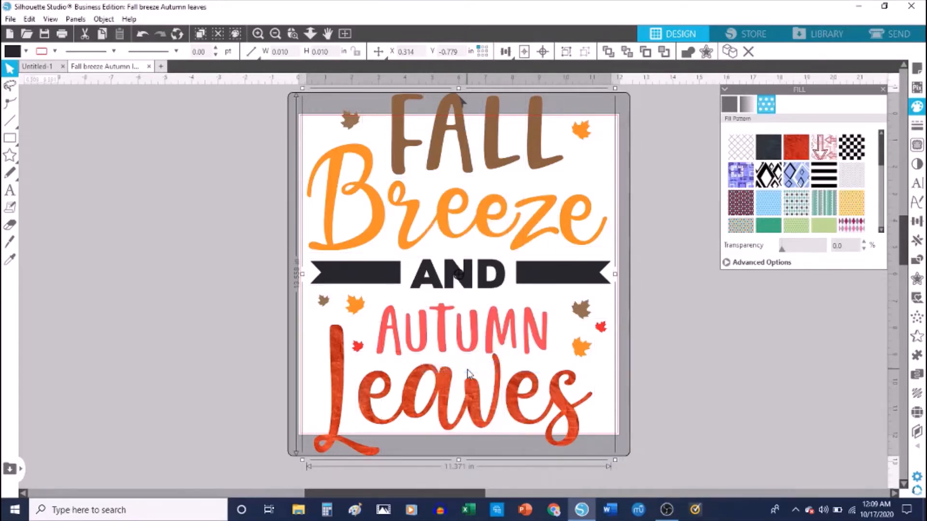
pyautogui.click(660, 377)
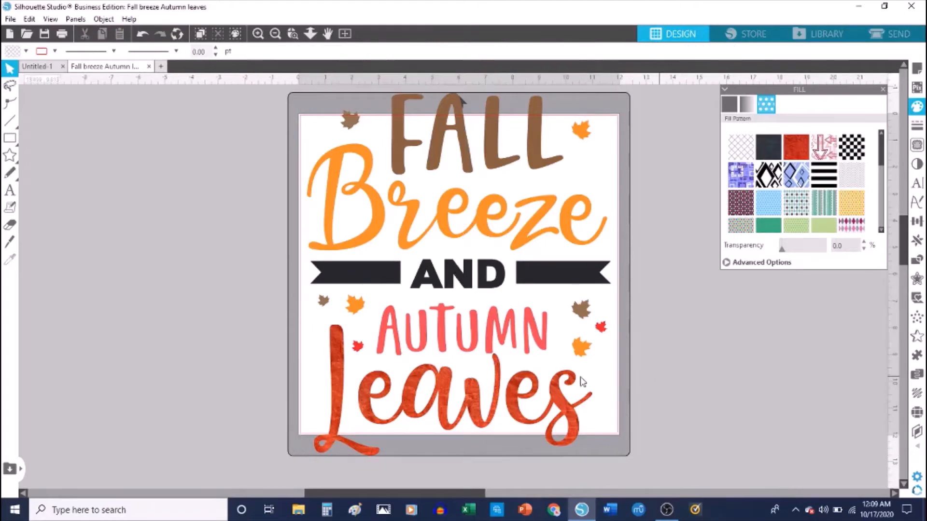
pyautogui.moveTo(510, 394); pyautogui.dragTo(449, 398)
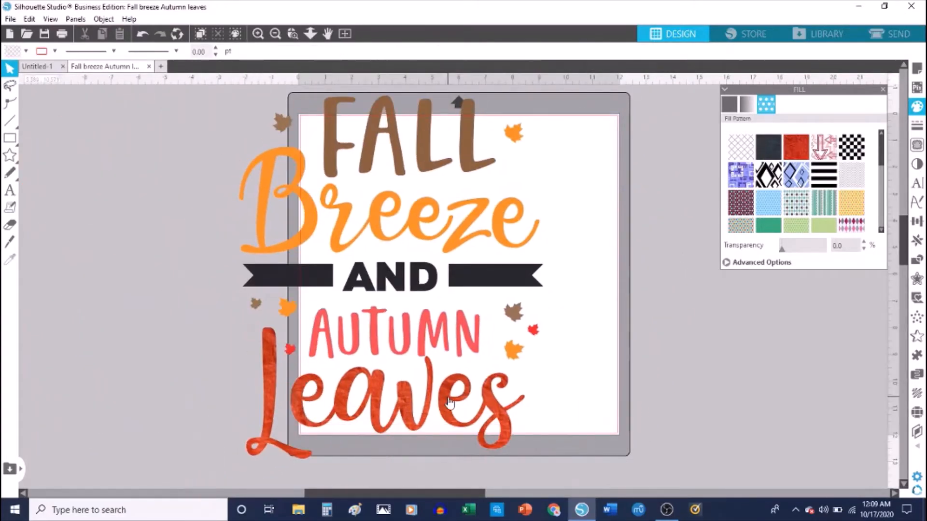
pyautogui.hotkey('ctrl', 'z')
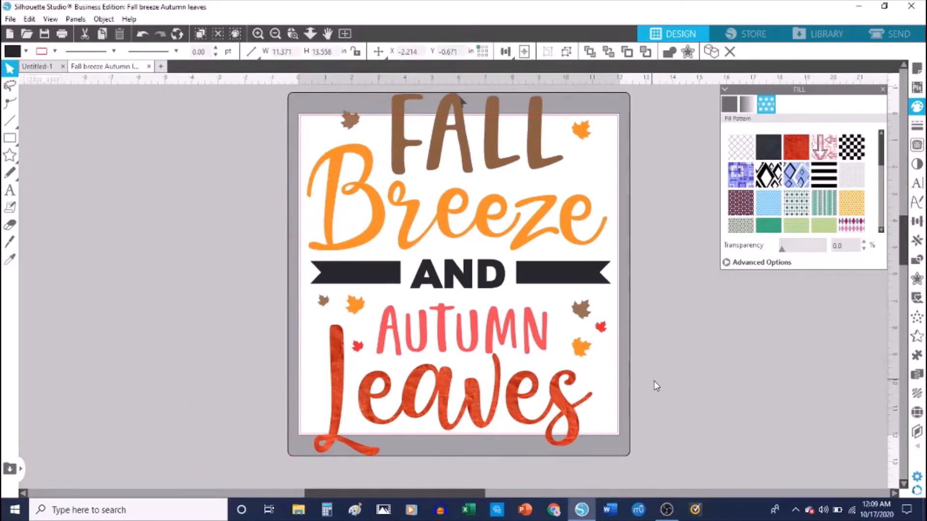
pyautogui.rightClick(505, 315)
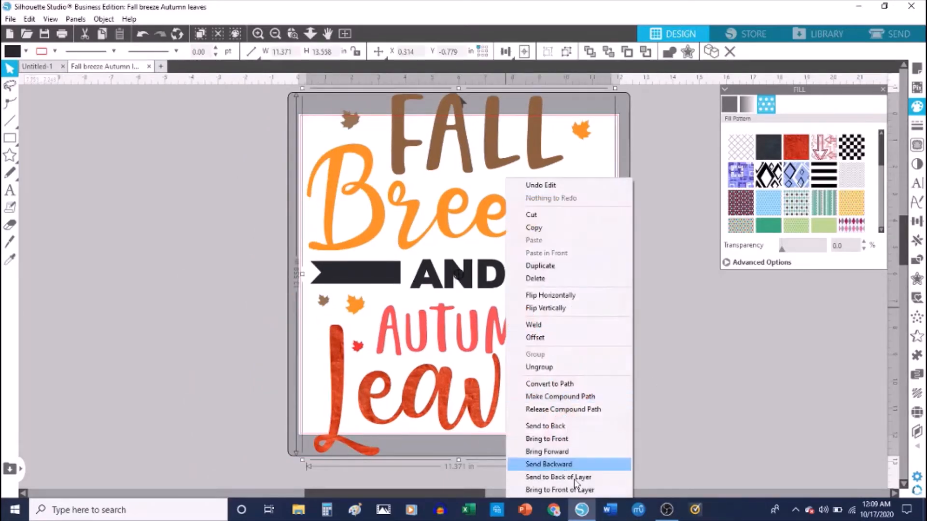
pyautogui.click(540, 366)
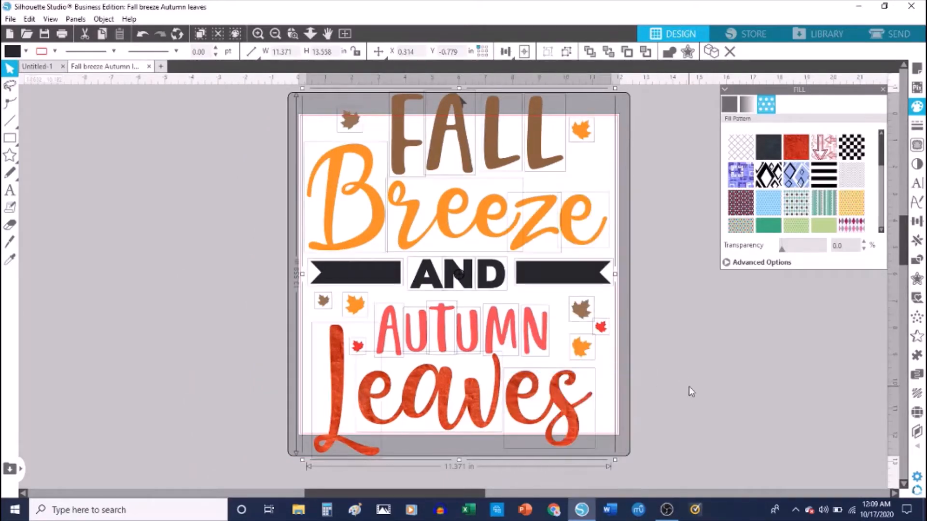
pyautogui.click(689, 386)
pyautogui.moveTo(244, 100); pyautogui.dragTo(580, 417)
# Group the selected pieces, test-move the group off the mat, then undo the move.
pyautogui.rightClick(579, 418)
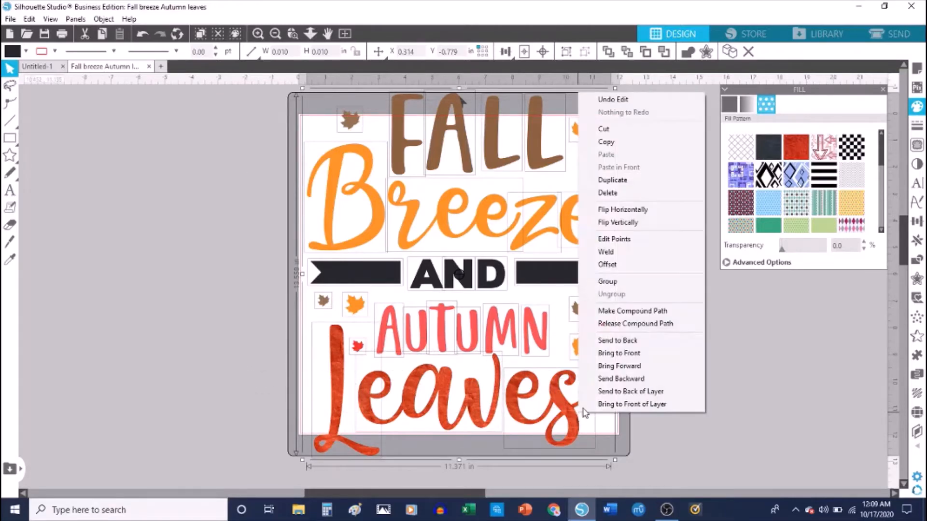
pyautogui.click(624, 281)
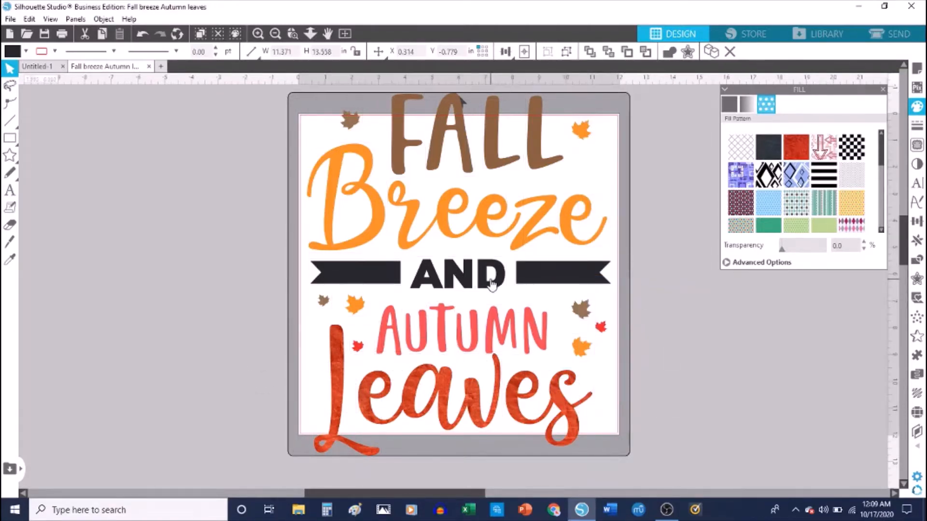
pyautogui.moveTo(491, 284); pyautogui.dragTo(150, 301)
pyautogui.click(151, 297)
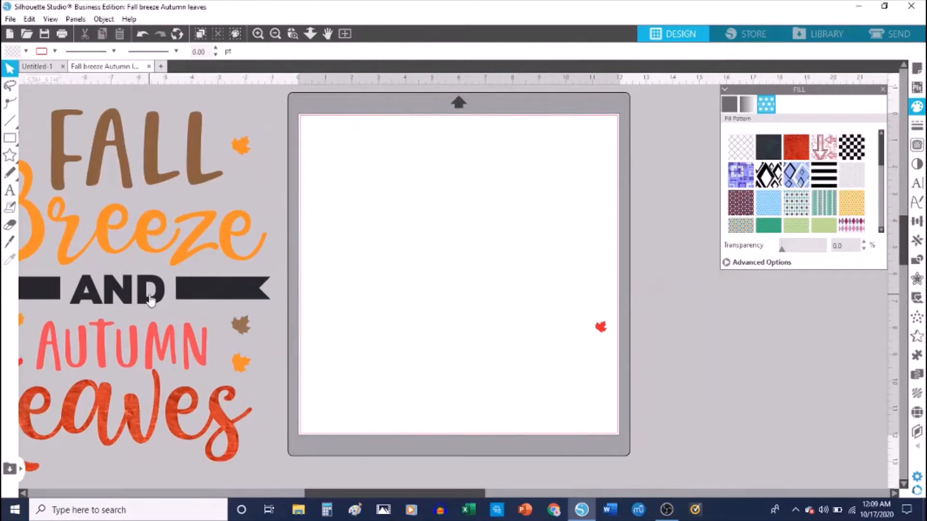
pyautogui.hotkey('ctrl', 'z')
pyautogui.hotkey('ctrl', 'z')
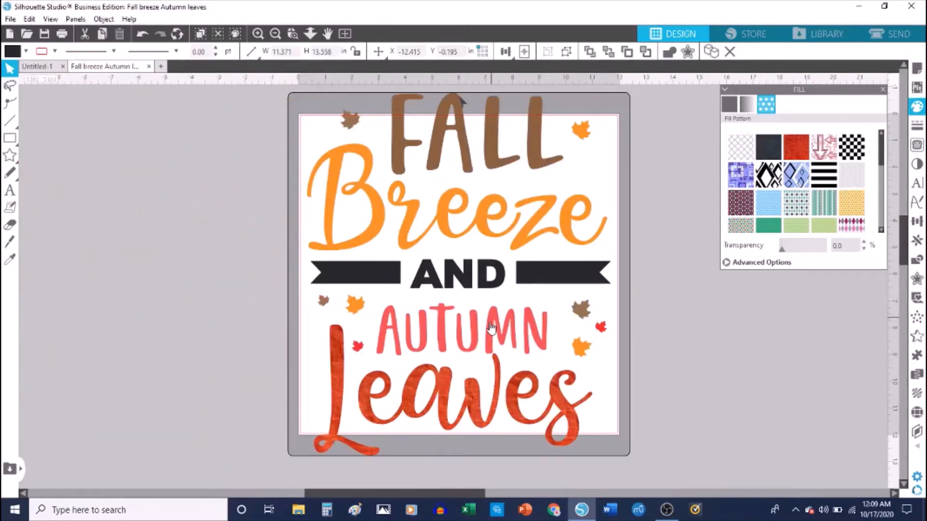
# Ungroup the design, then regroup all its pieces into one single object.
pyautogui.click(490, 325)
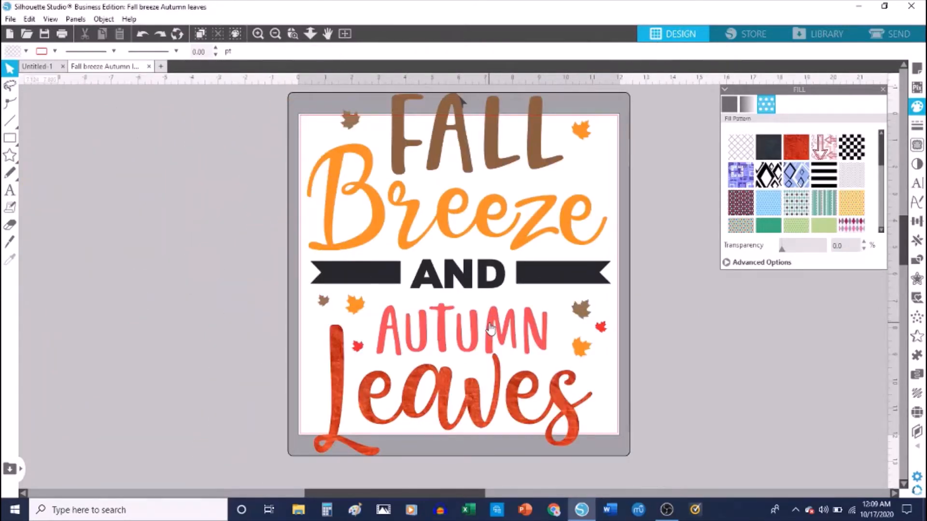
pyautogui.rightClick(490, 328)
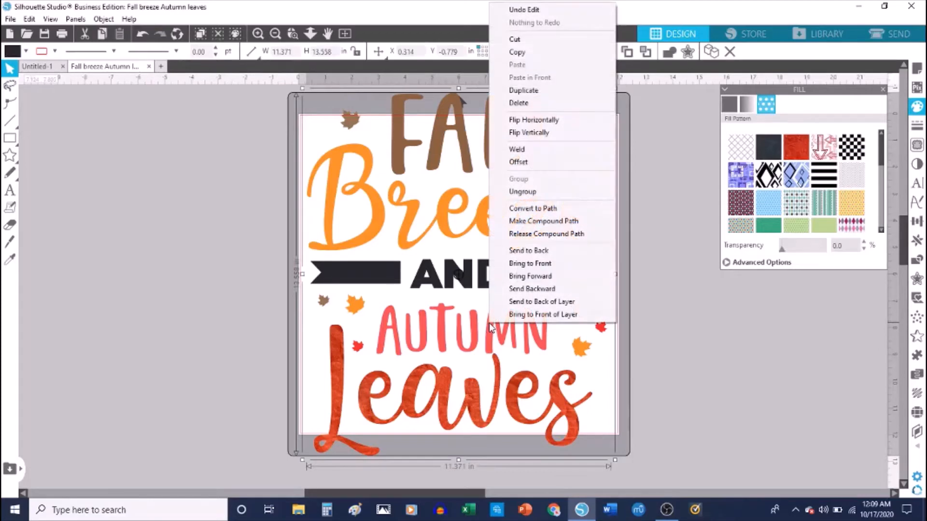
pyautogui.click(533, 199)
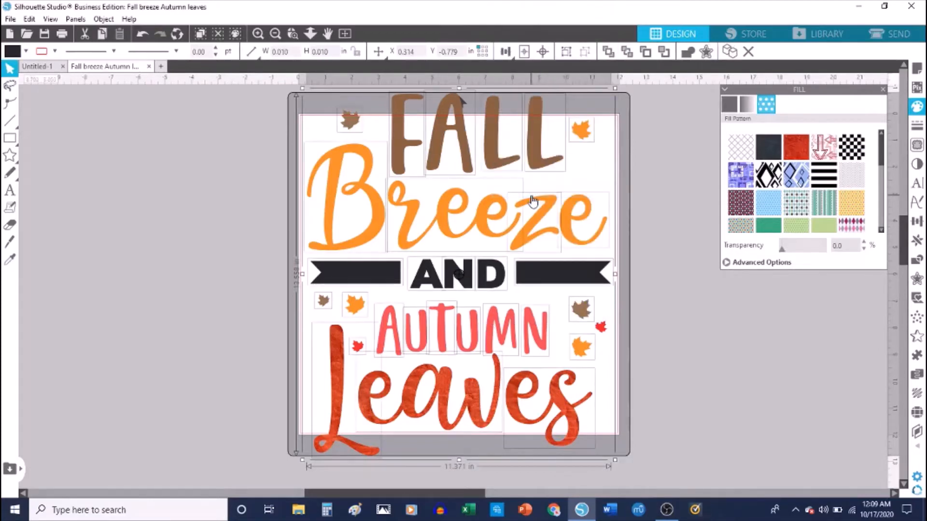
pyautogui.click(601, 327)
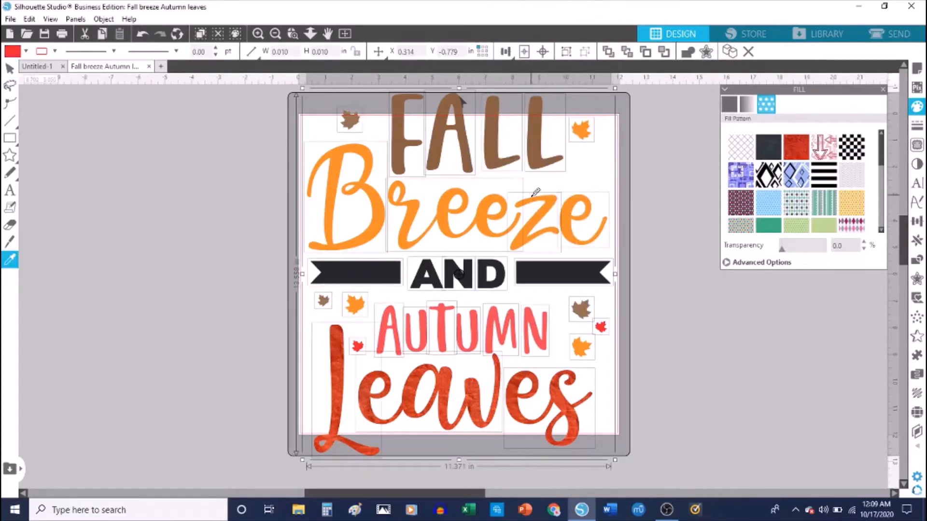
pyautogui.rightClick(408, 277)
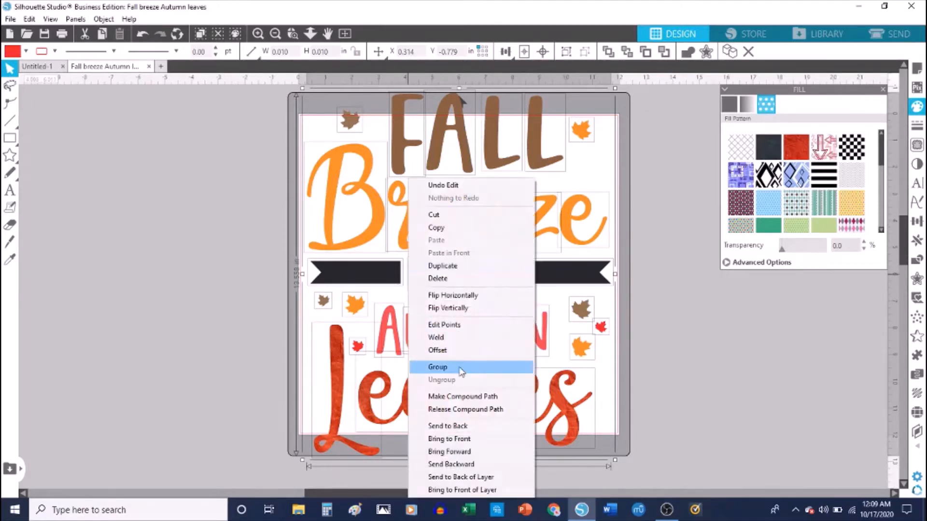
pyautogui.click(457, 371)
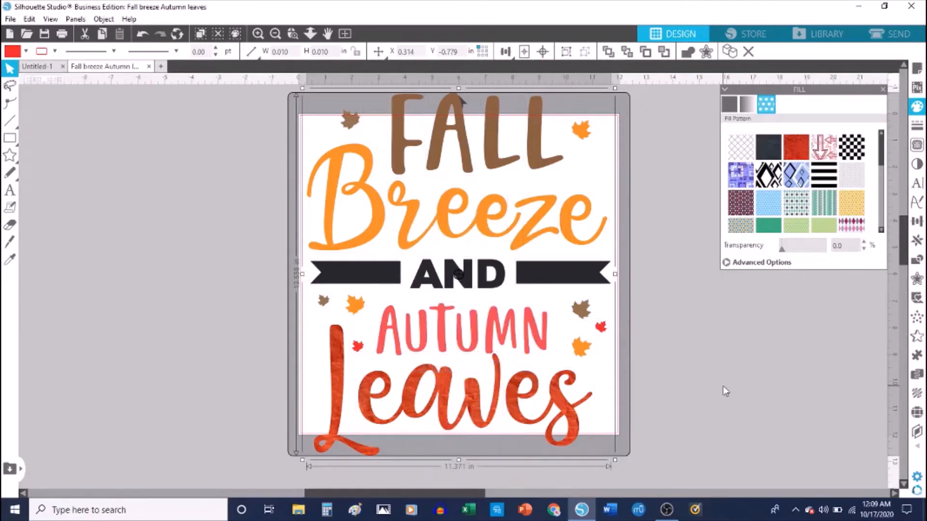
# Nudge the grouped design slightly left and down, then lock its width-height proportions.
pyautogui.moveTo(548, 268); pyautogui.dragTo(511, 292)
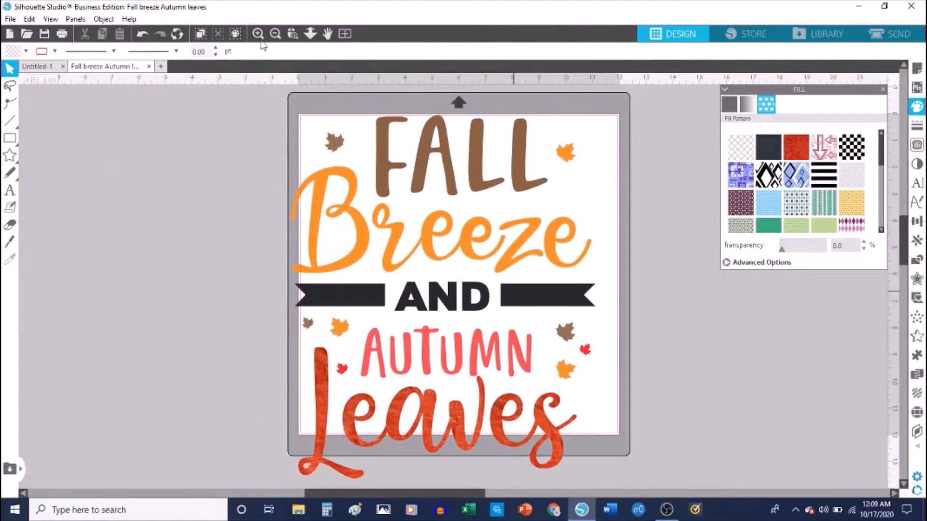
pyautogui.click(357, 207)
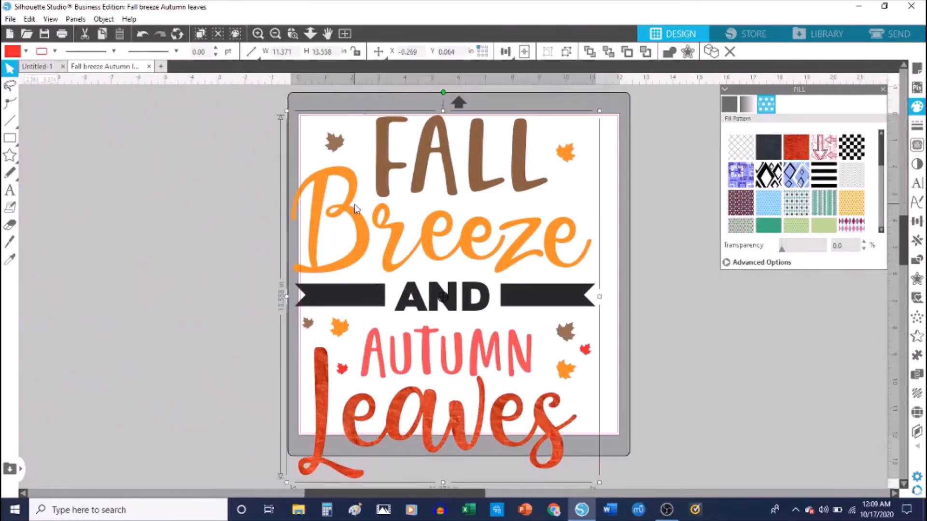
pyautogui.click(357, 55)
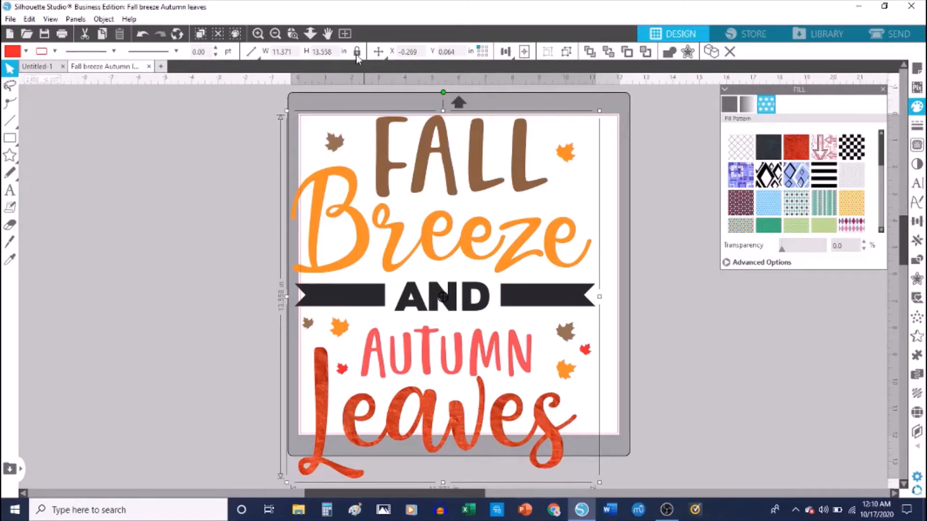
# Try a 6.8 in height and undo it, then set the height to 11.5 in (9.645 in wide).
pyautogui.click(357, 52)
pyautogui.doubleClick(319, 54)
pyautogui.write('6.8')
pyautogui.press('Return')
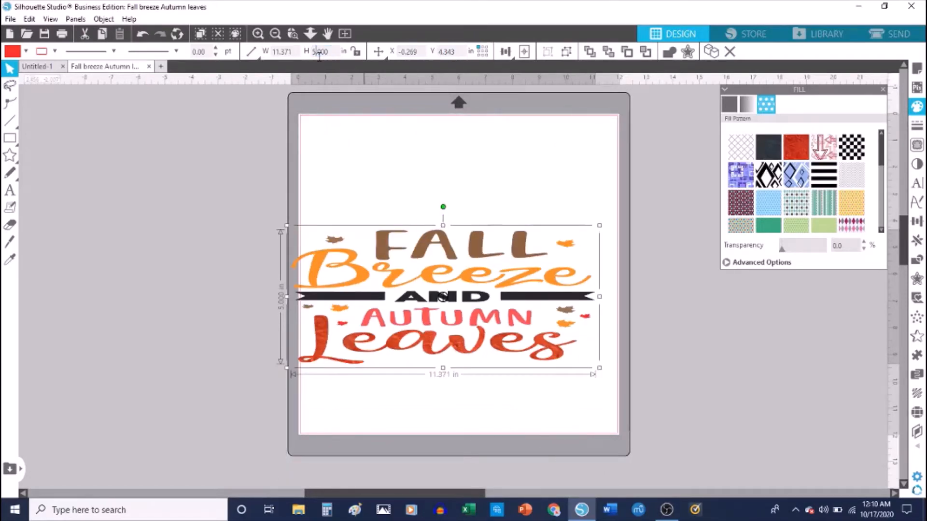
pyautogui.hotkey('ctrl', 'z')
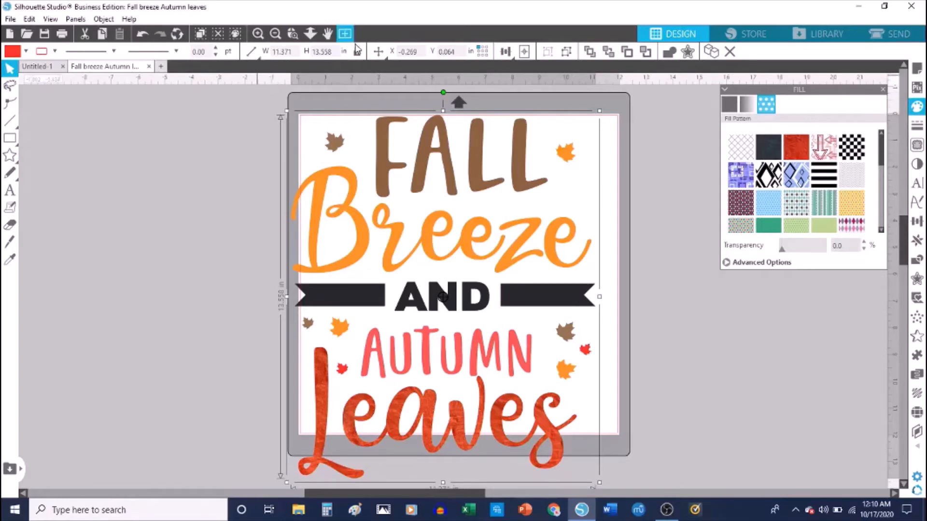
pyautogui.click(321, 51)
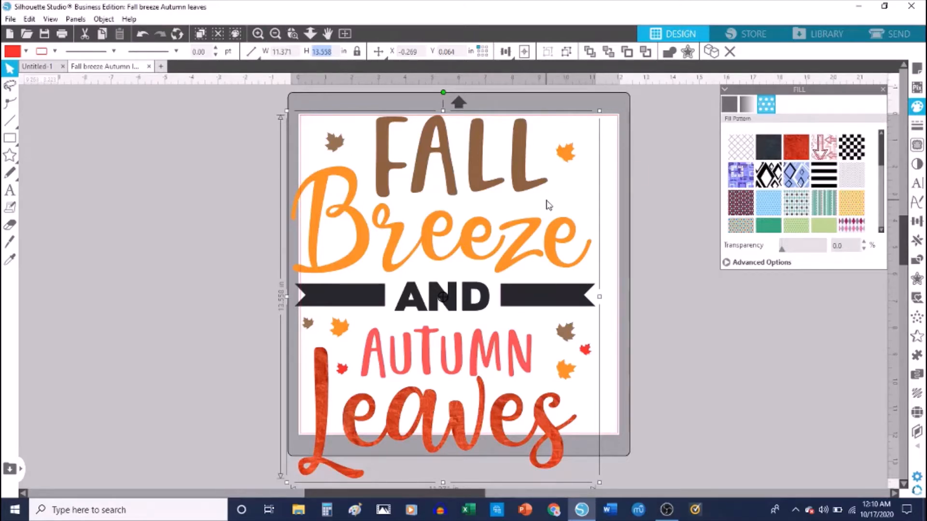
pyautogui.write('11.')
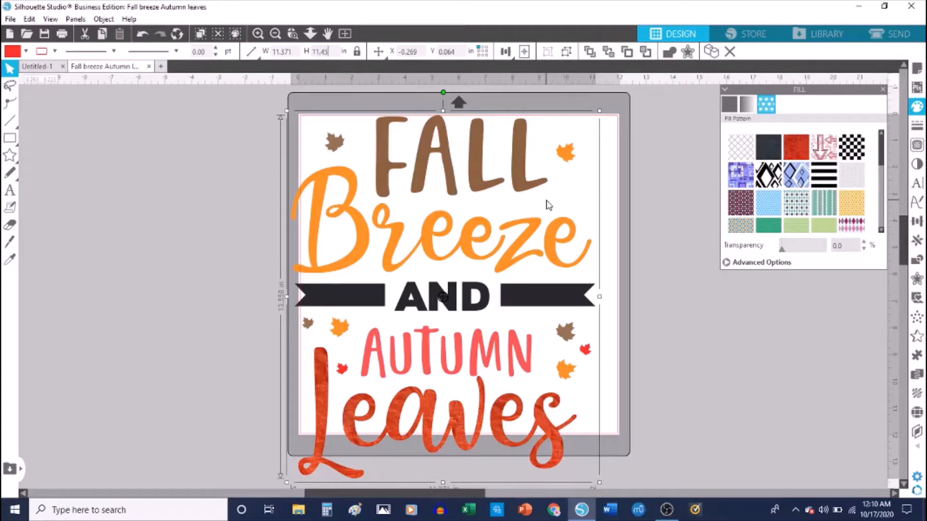
pyautogui.write('5')
pyautogui.press('Return')
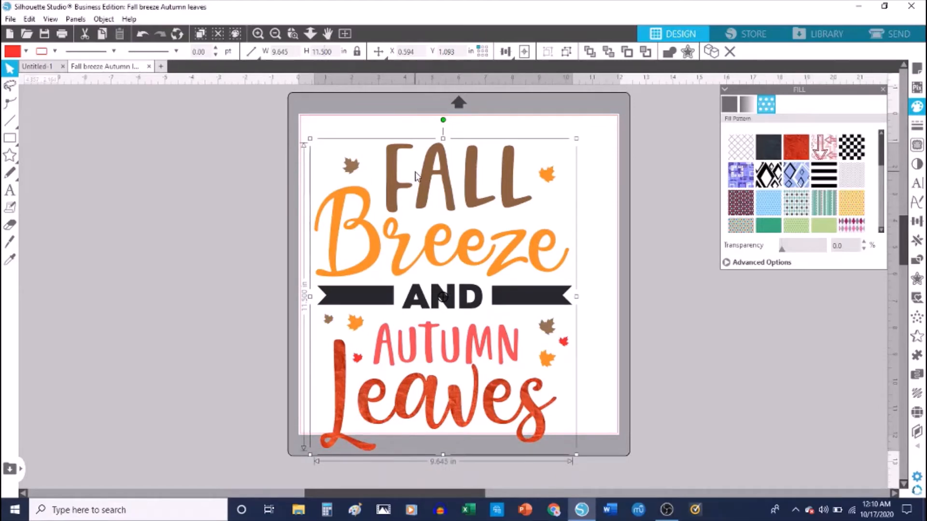
# Align the design left and top, placing it at X 0.059, Y 0.059.
pyautogui.click(510, 51)
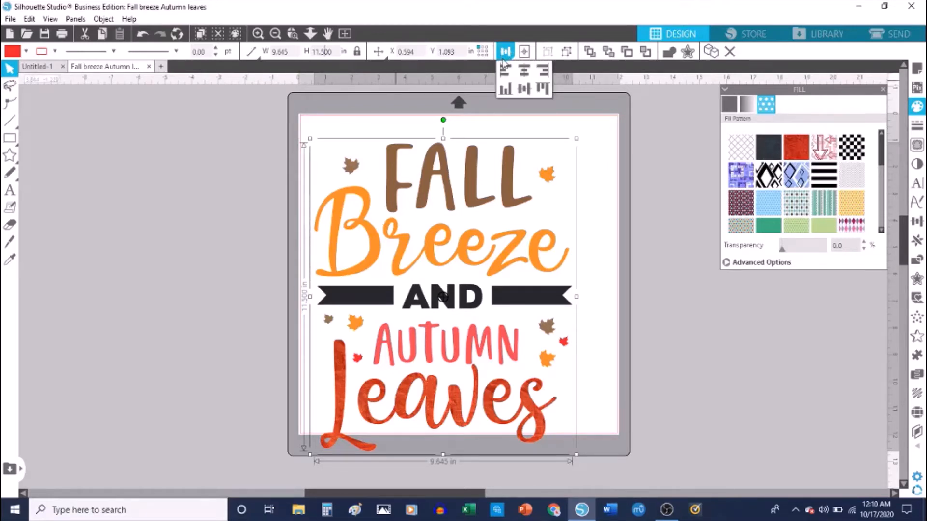
pyautogui.click(524, 90)
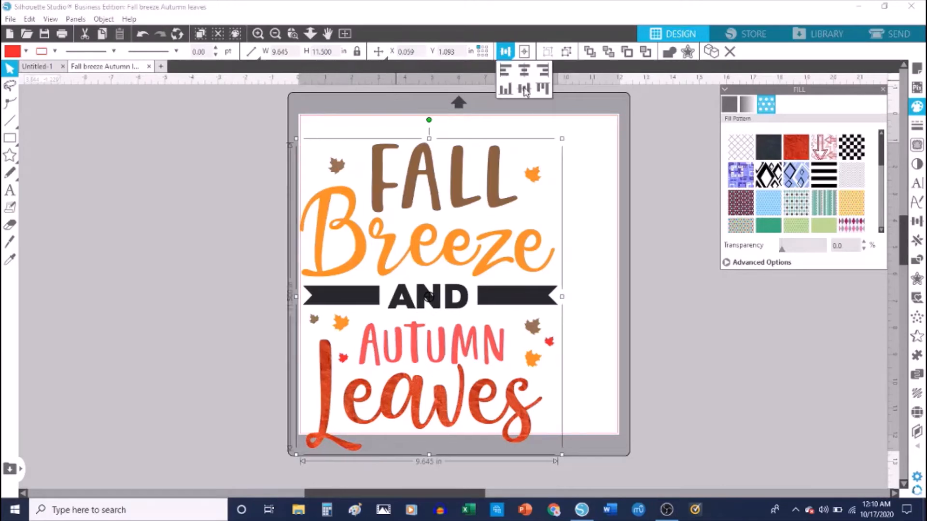
pyautogui.click(543, 90)
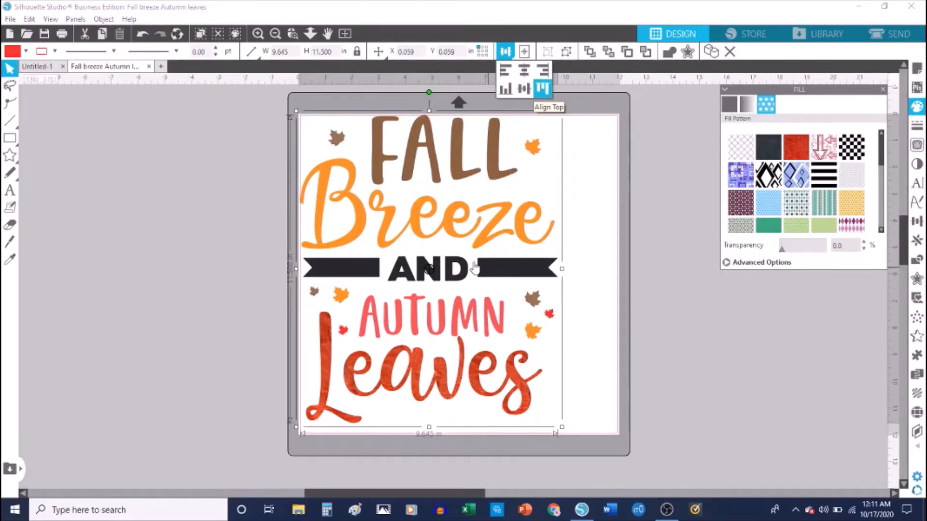
pyautogui.click(450, 224)
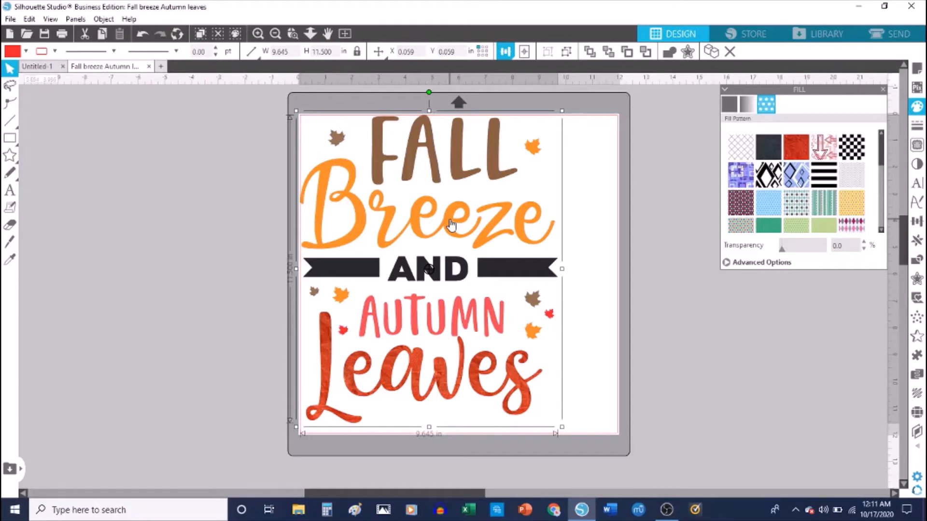
# Ungroup the design into separate shapes and switch to the Send cut settings.
pyautogui.rightClick(450, 225)
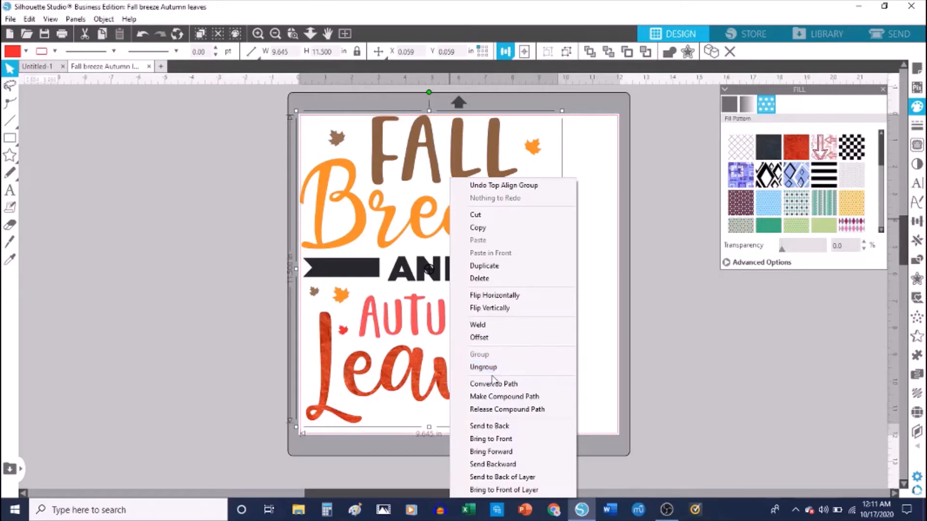
pyautogui.click(691, 319)
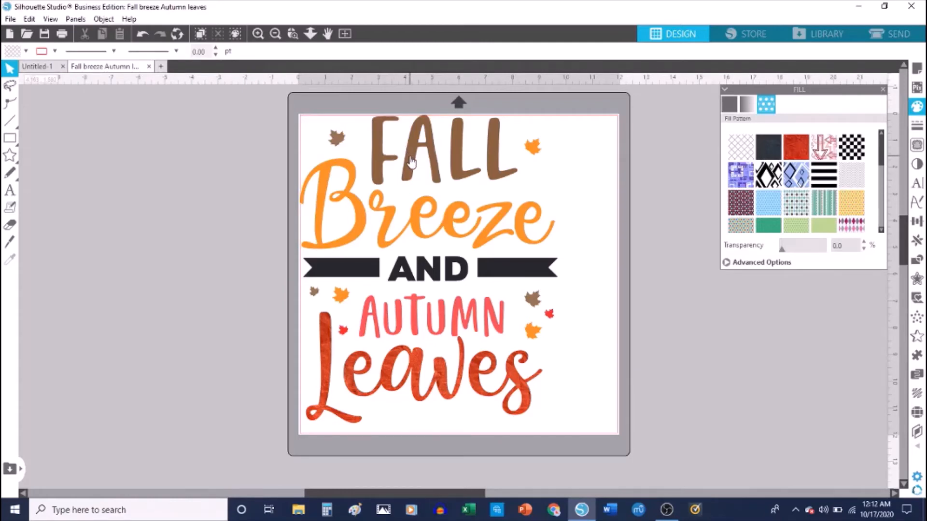
pyautogui.click(877, 30)
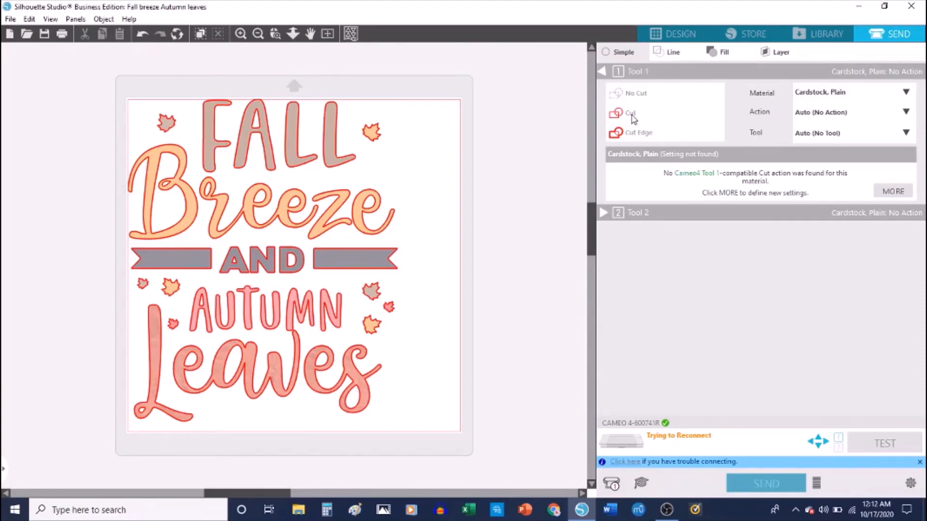
# Select the entire design and apply Cut Edge to all its shapes.
pyautogui.moveTo(93, 83); pyautogui.dragTo(423, 433)
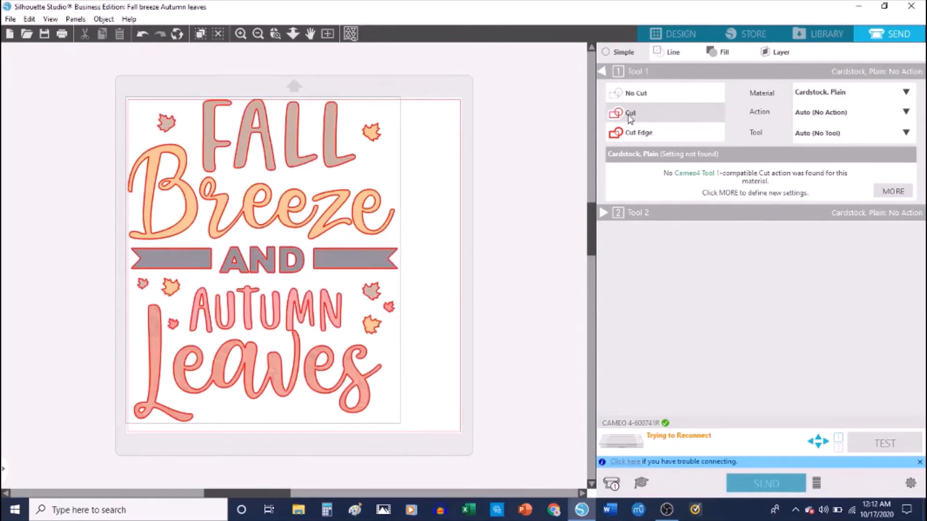
pyautogui.click(636, 139)
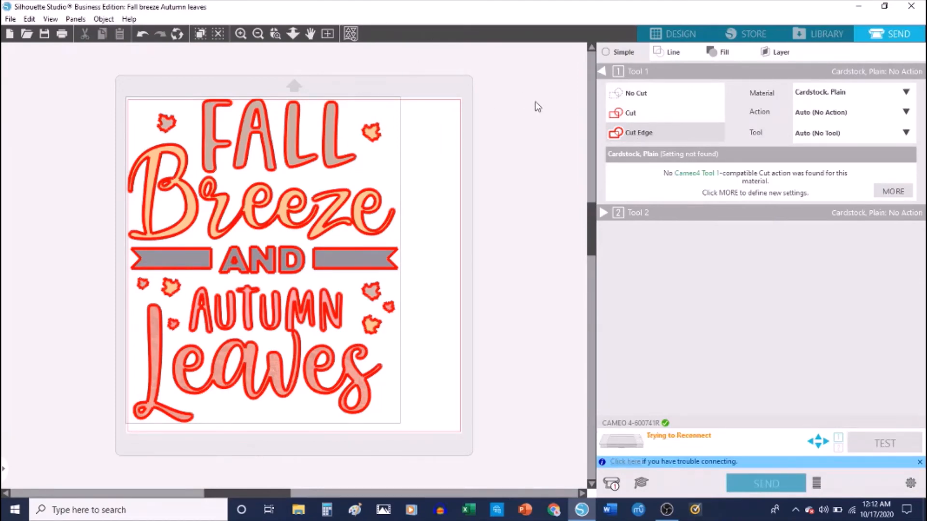
# Set the cutting material to Heat Transfer, Smooth.
pyautogui.click(854, 100)
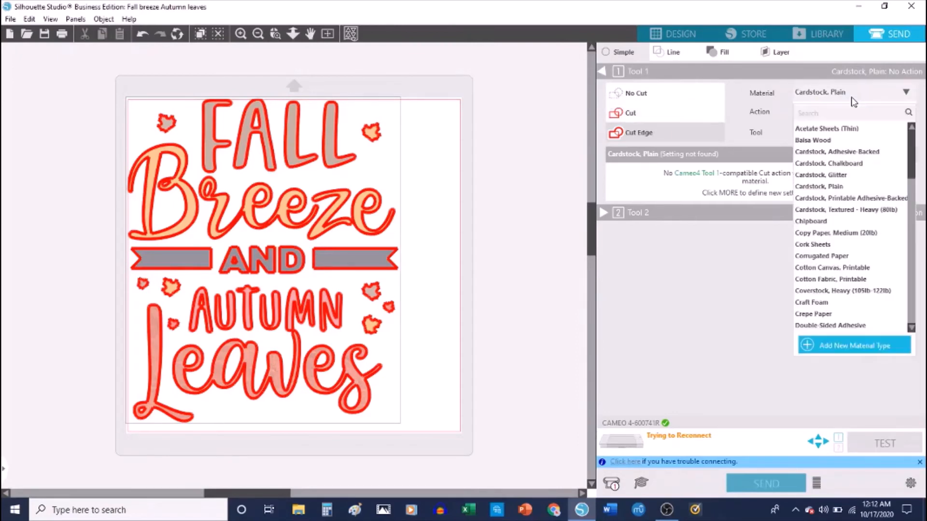
pyautogui.click(912, 288)
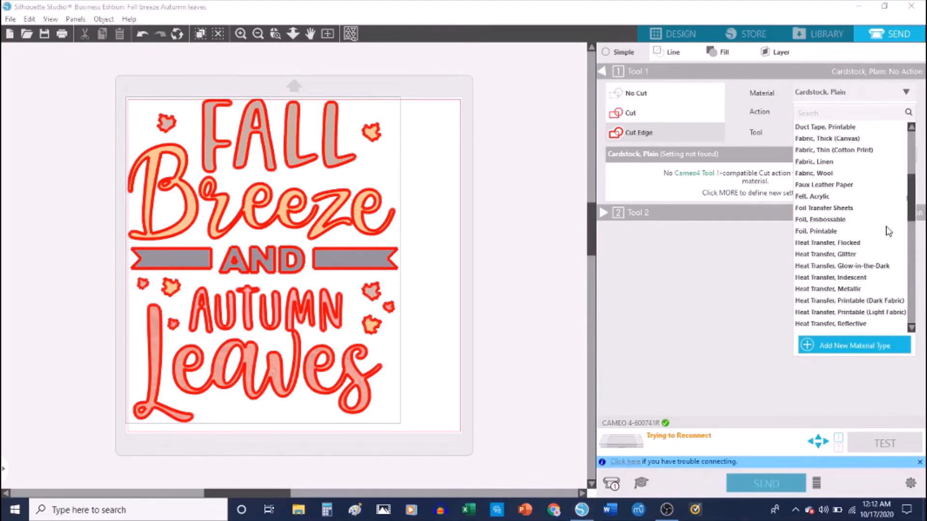
pyautogui.click(911, 279)
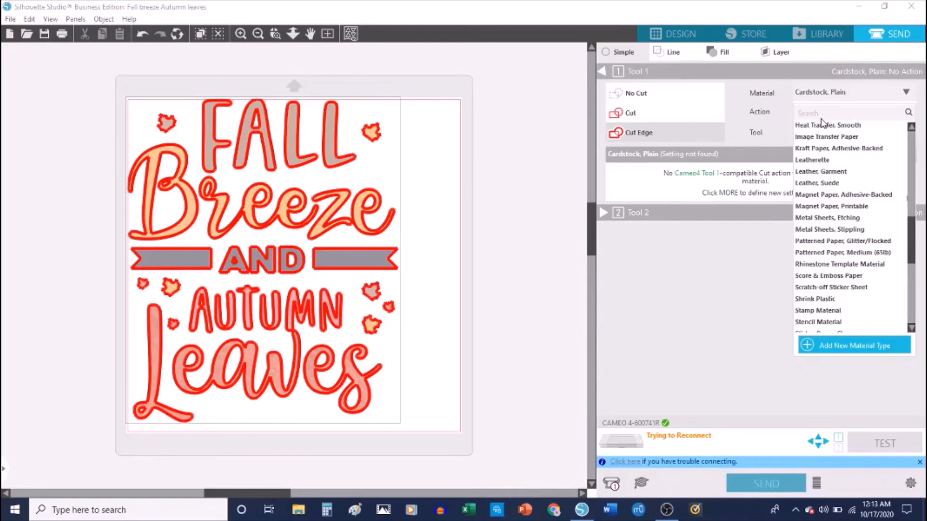
pyautogui.click(854, 127)
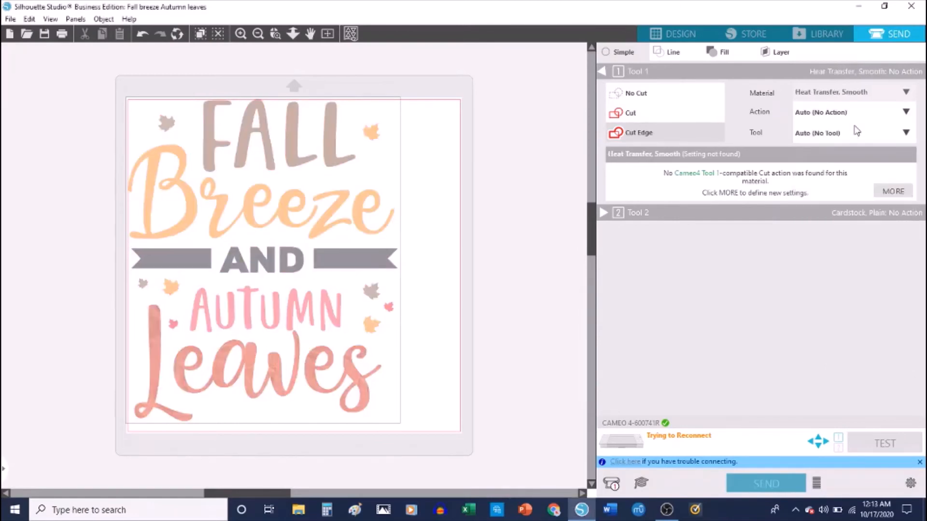
# Set Action to Cut with the AutoBlade and cut all lines, then return to Design.
pyautogui.click(874, 115)
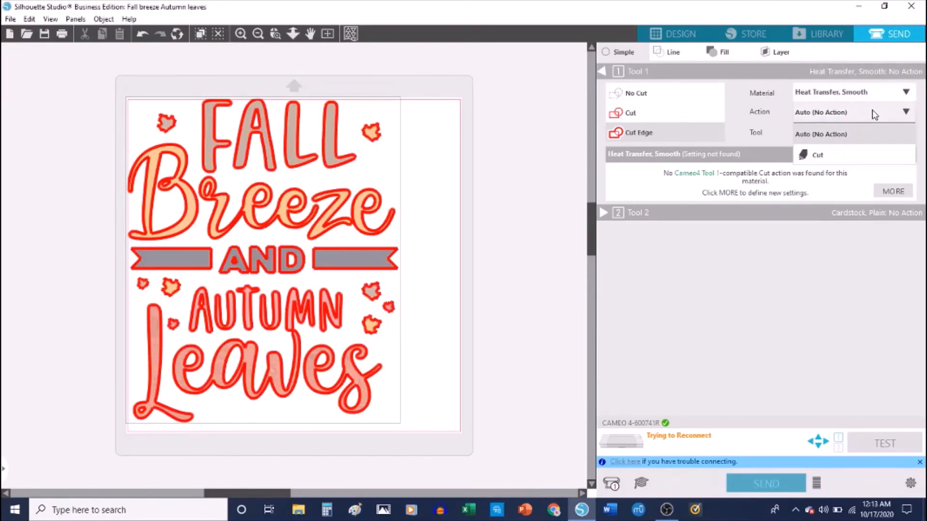
pyautogui.click(869, 154)
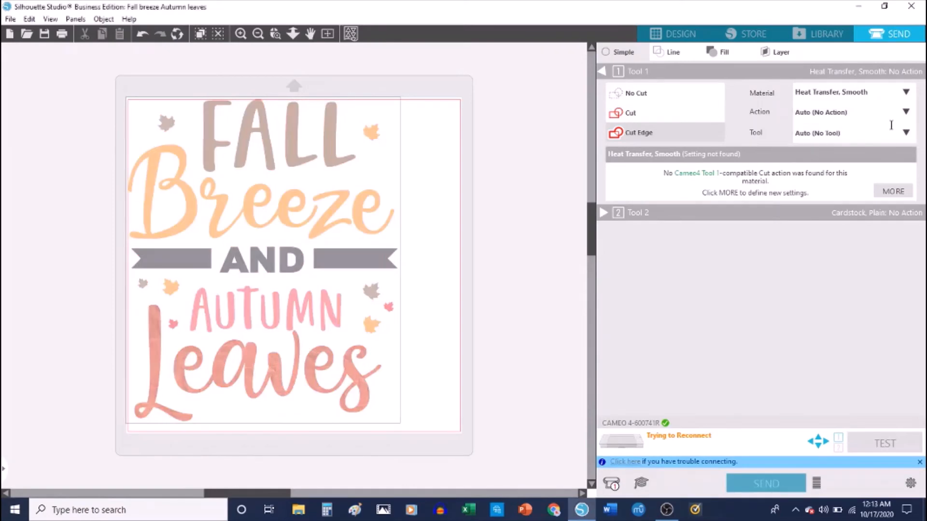
pyautogui.click(890, 133)
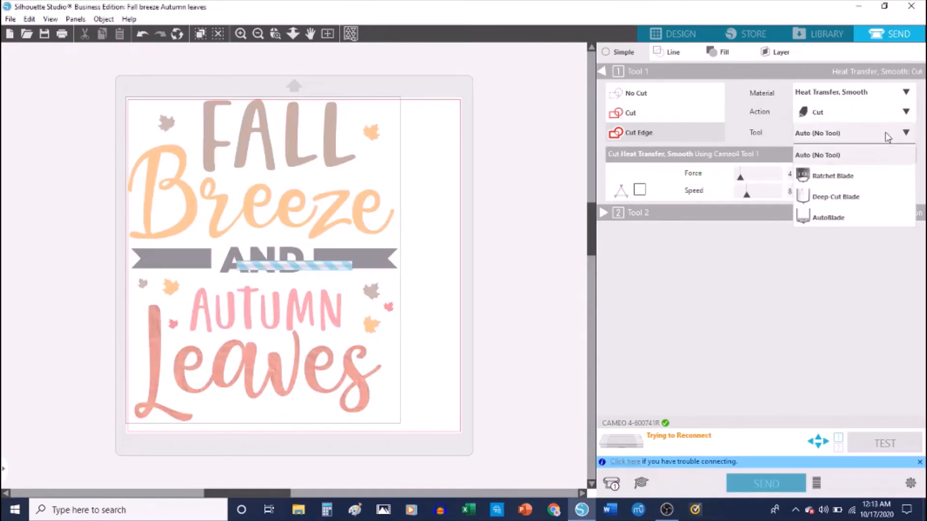
pyautogui.click(845, 219)
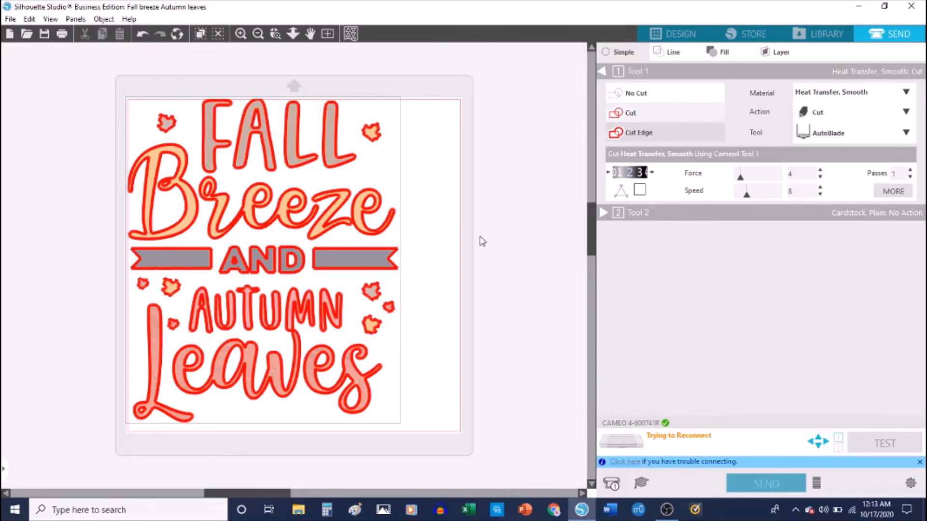
pyautogui.click(633, 113)
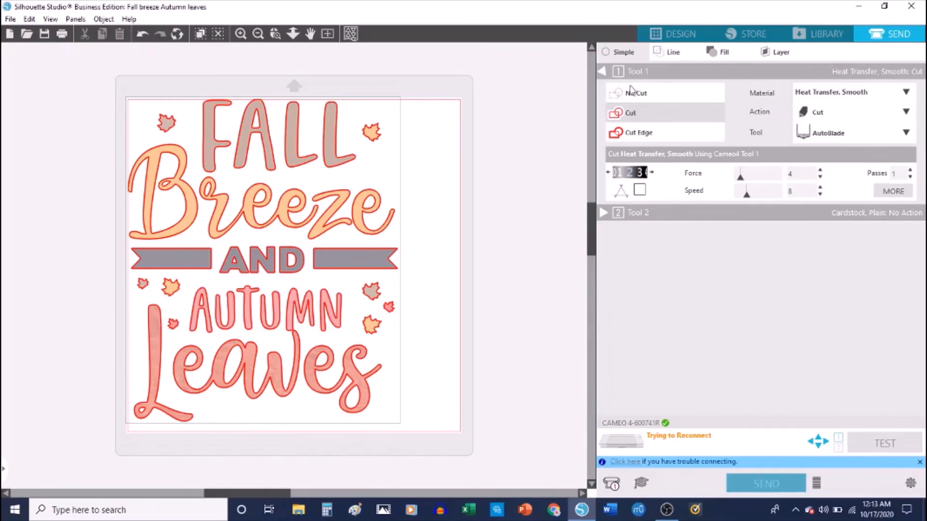
pyautogui.click(669, 33)
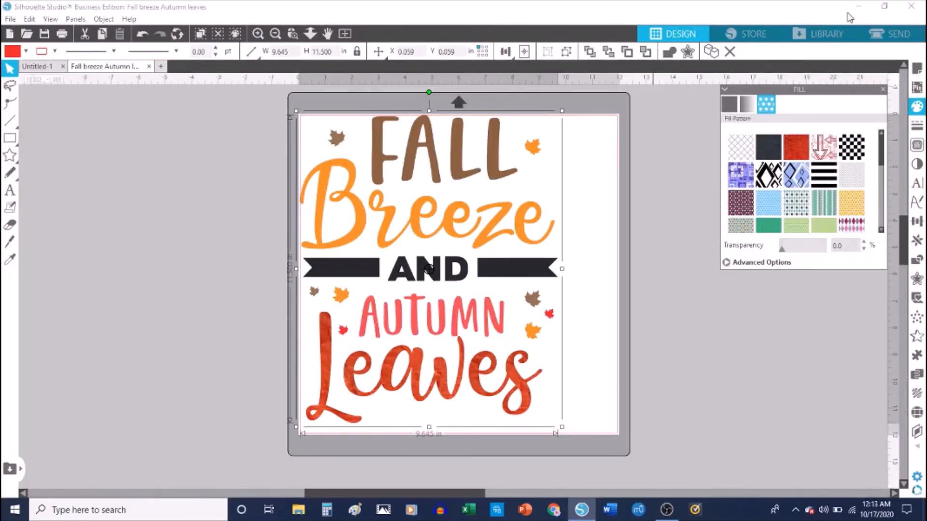
# Flip the entire design horizontally so the lettering is mirrored.
pyautogui.rightClick(416, 248)
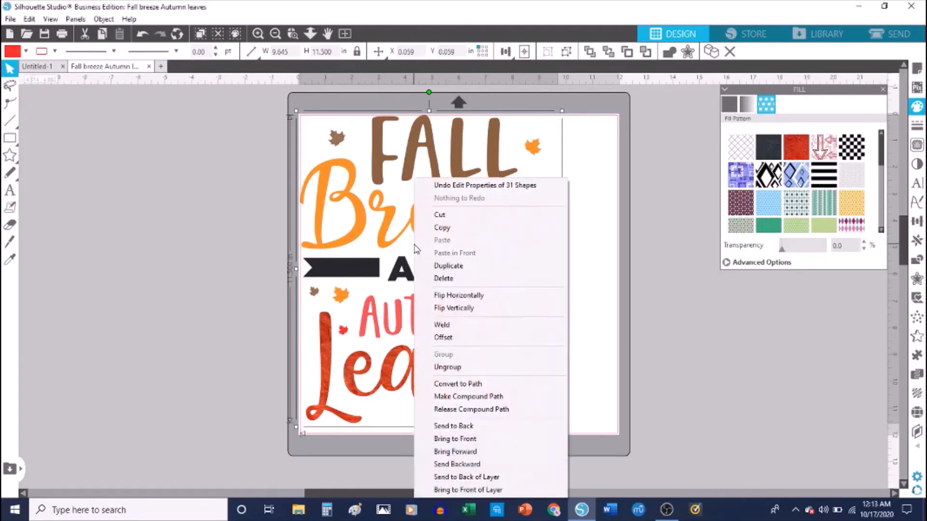
pyautogui.click(464, 299)
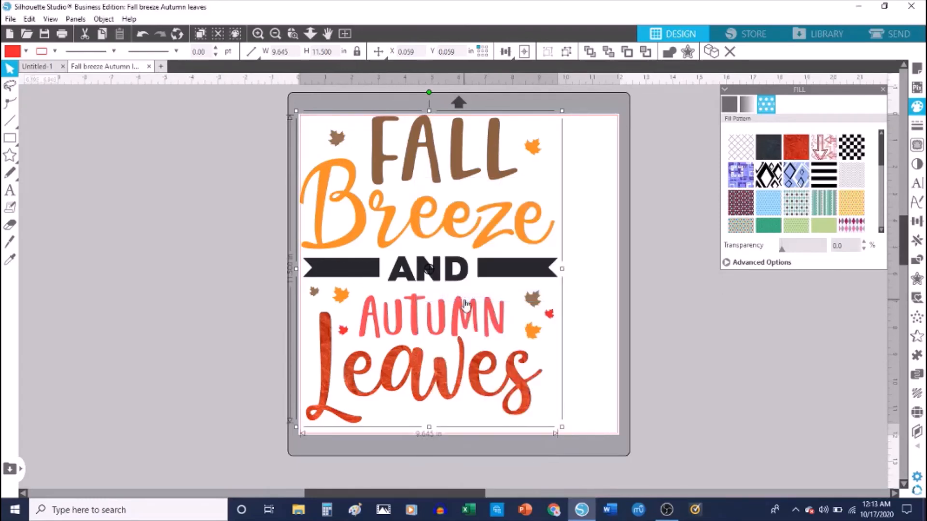